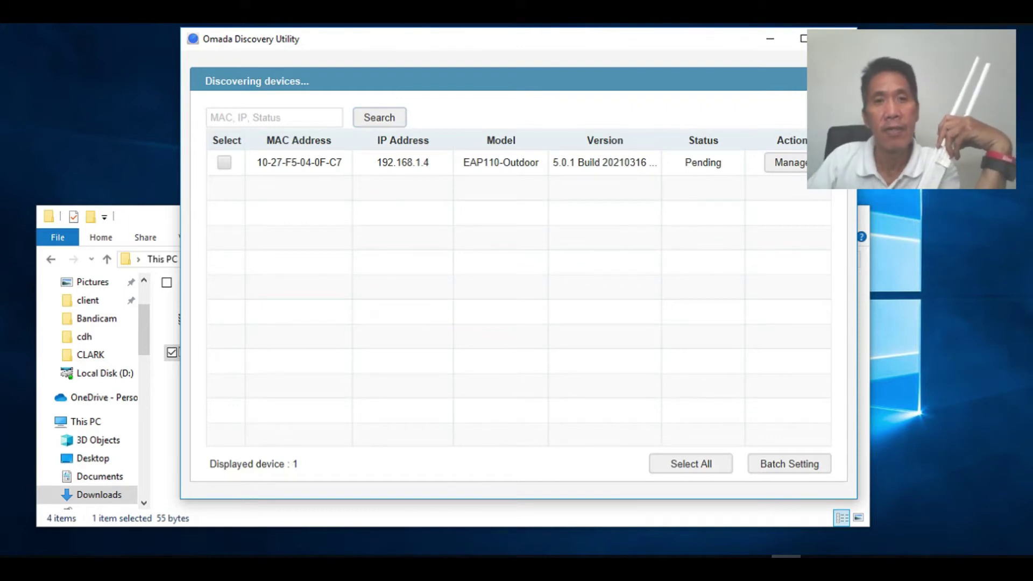
left_click(500, 162)
left_click(785, 162)
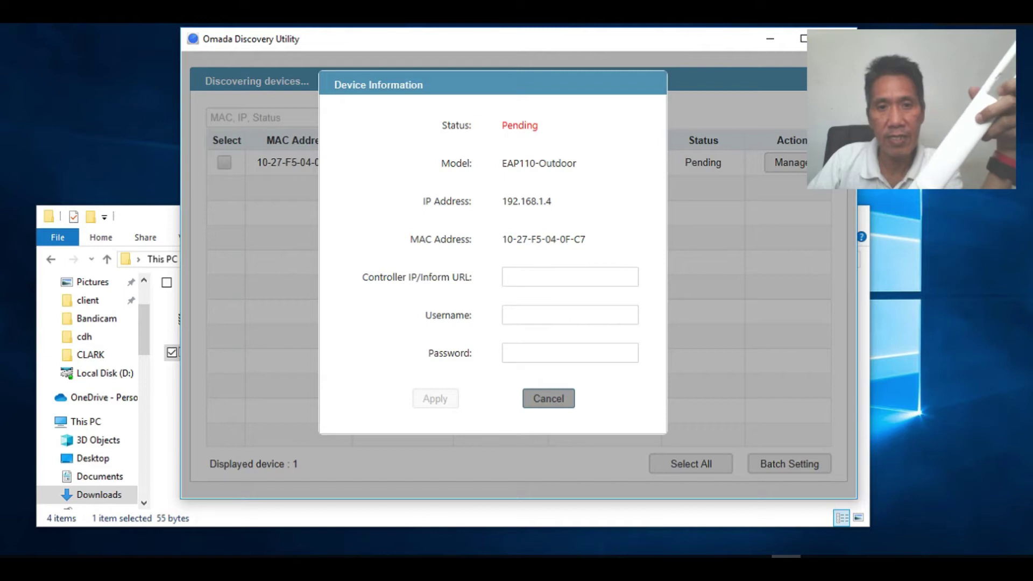
left_click(549, 399)
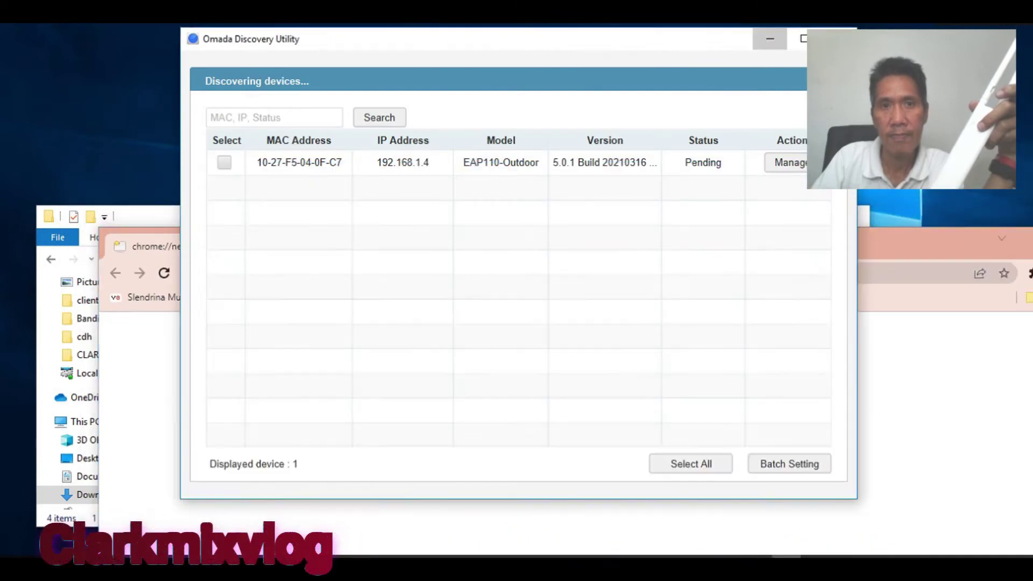
Load the access point's page at 192.168.1.4 in a maximized Chrome window
left_click(770, 39)
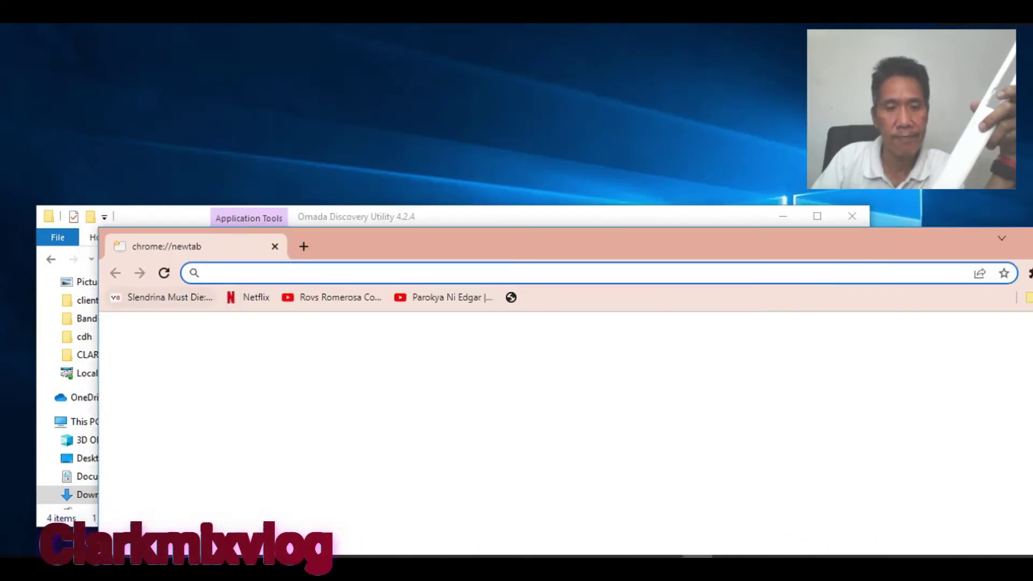
type("192.168.1.4")
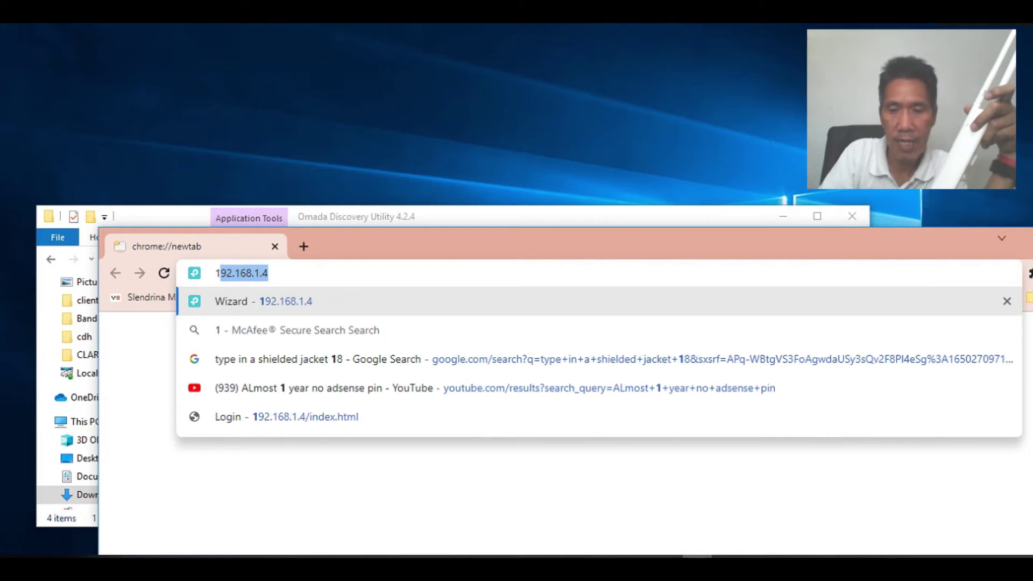
key("End")
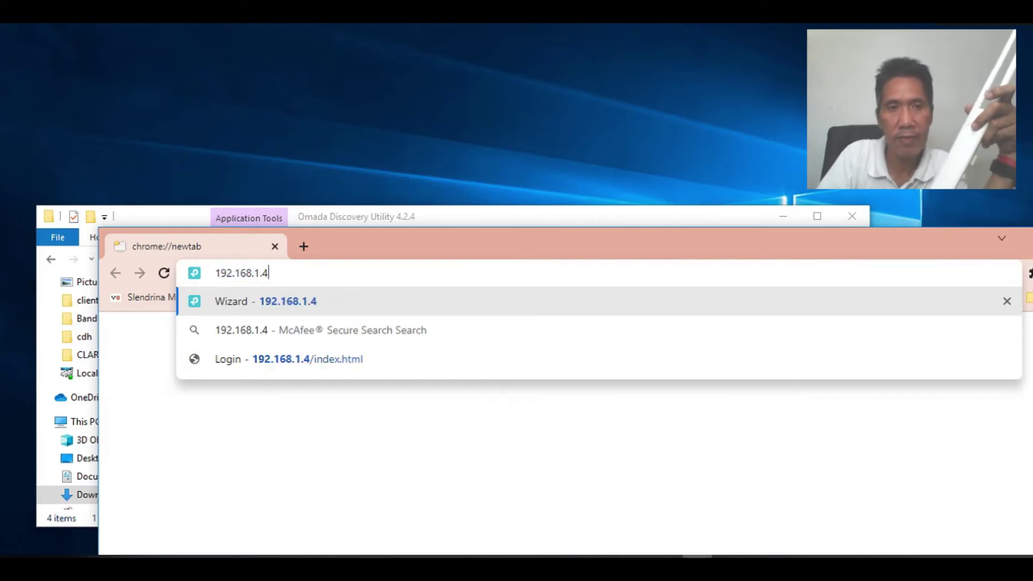
key("Return")
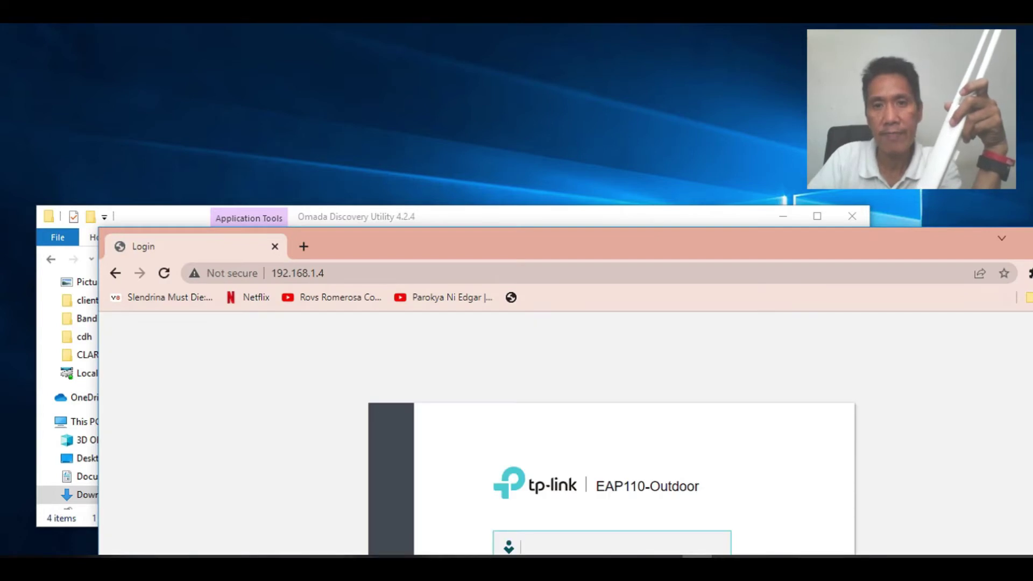
left_click_drag(646, 245, 536, 155)
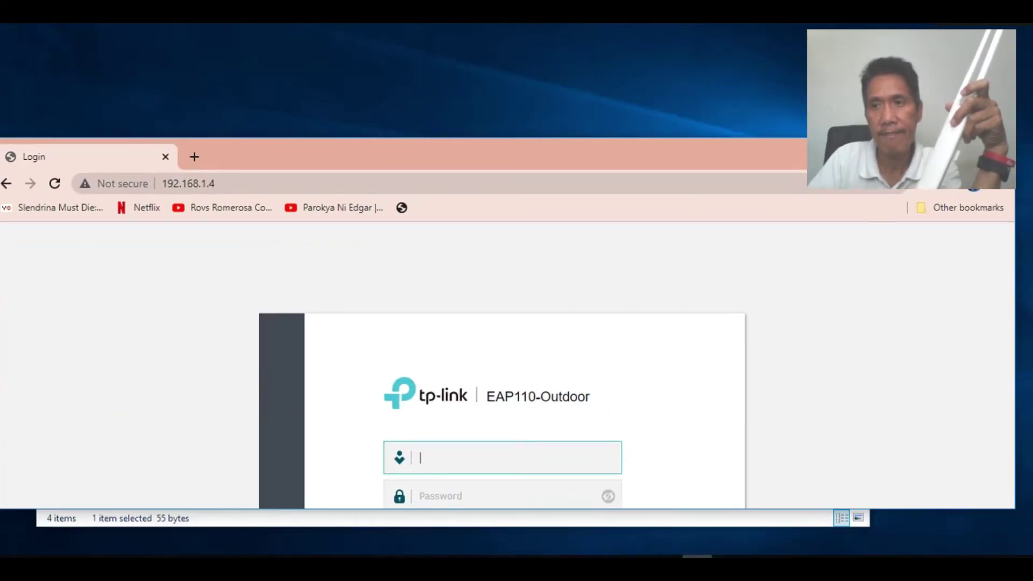
key("super+Up")
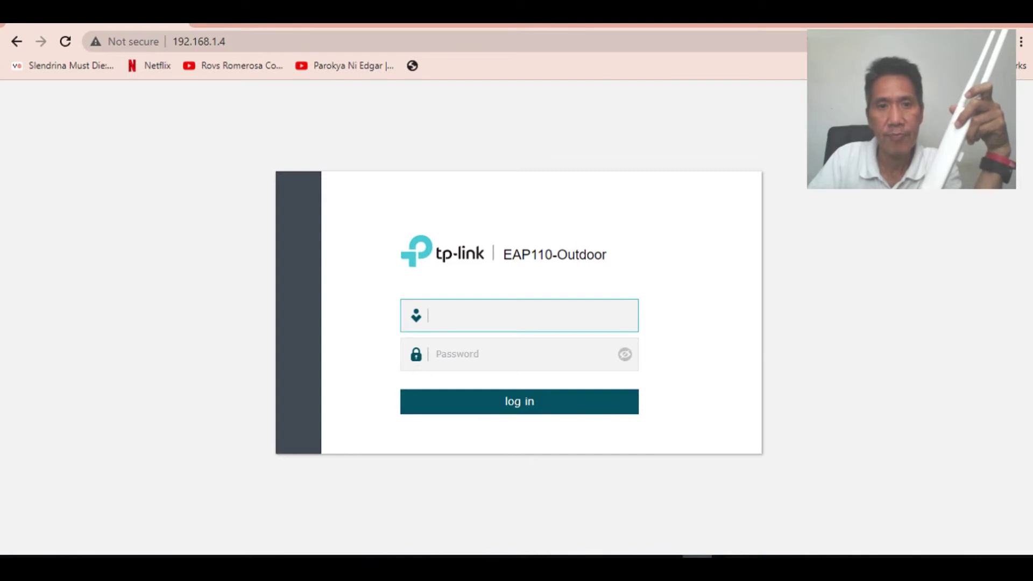
Log in with the default admin username and password
key("Down")
type("admin")
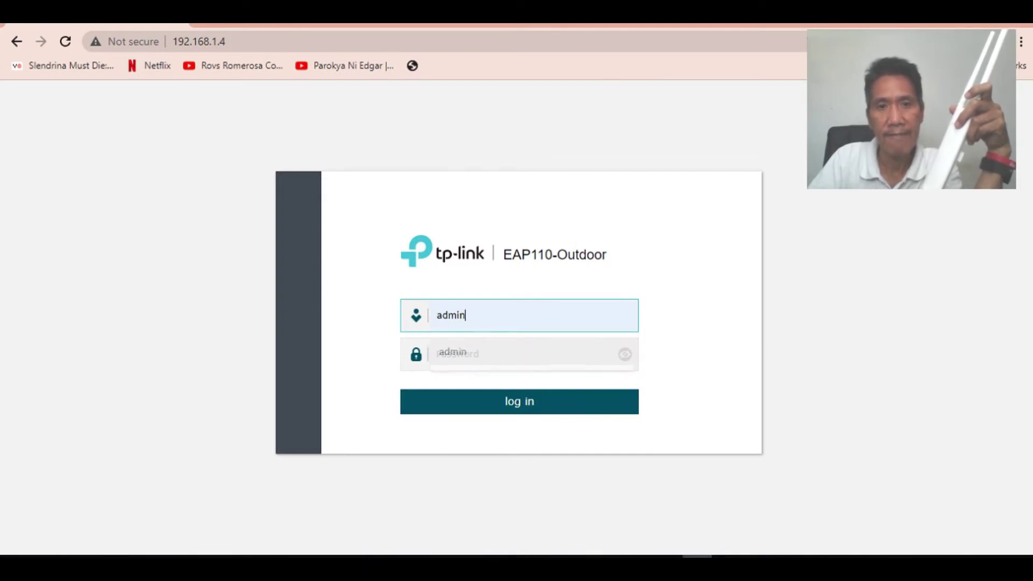
key("Tab")
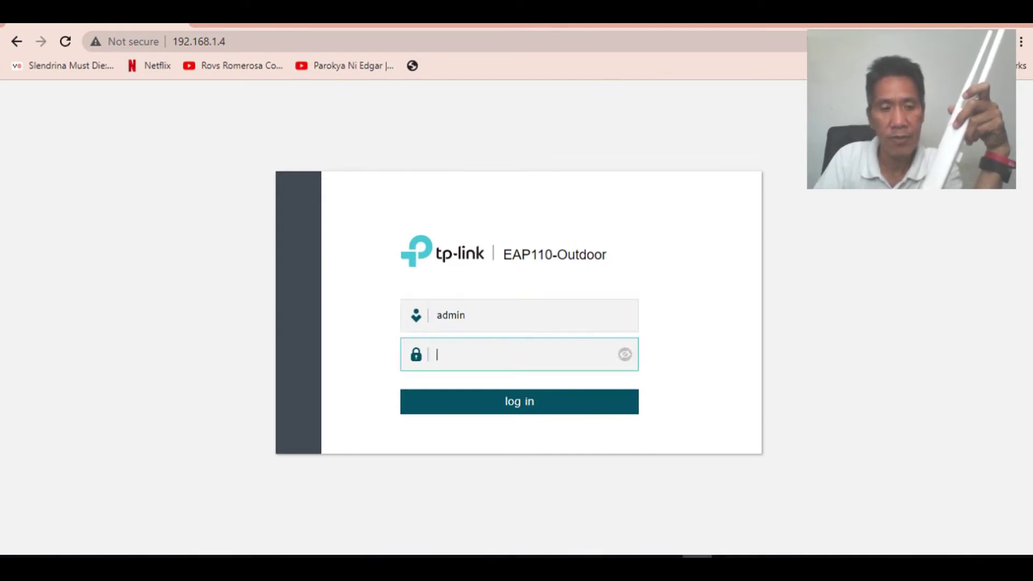
type("admin")
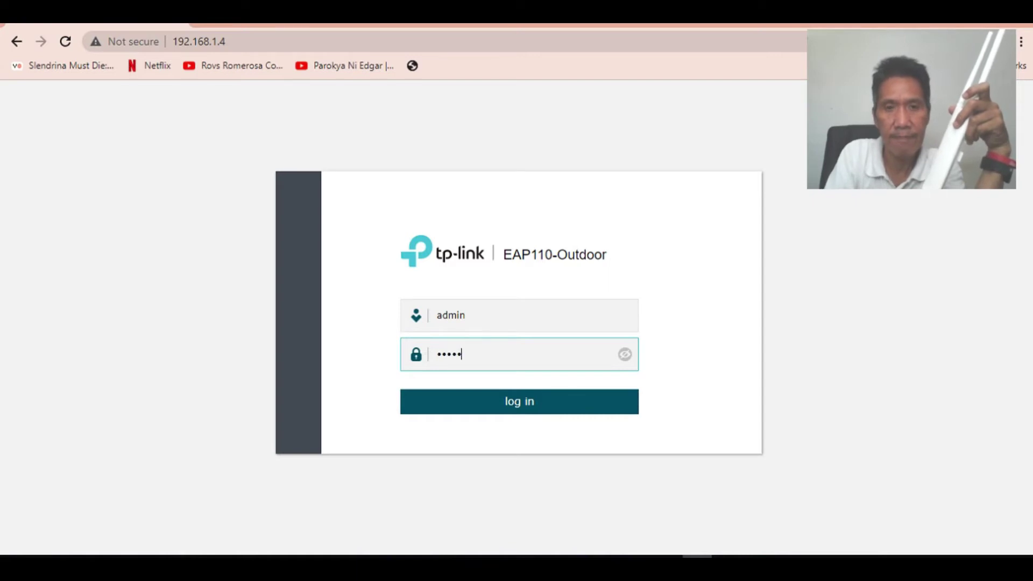
key("Return")
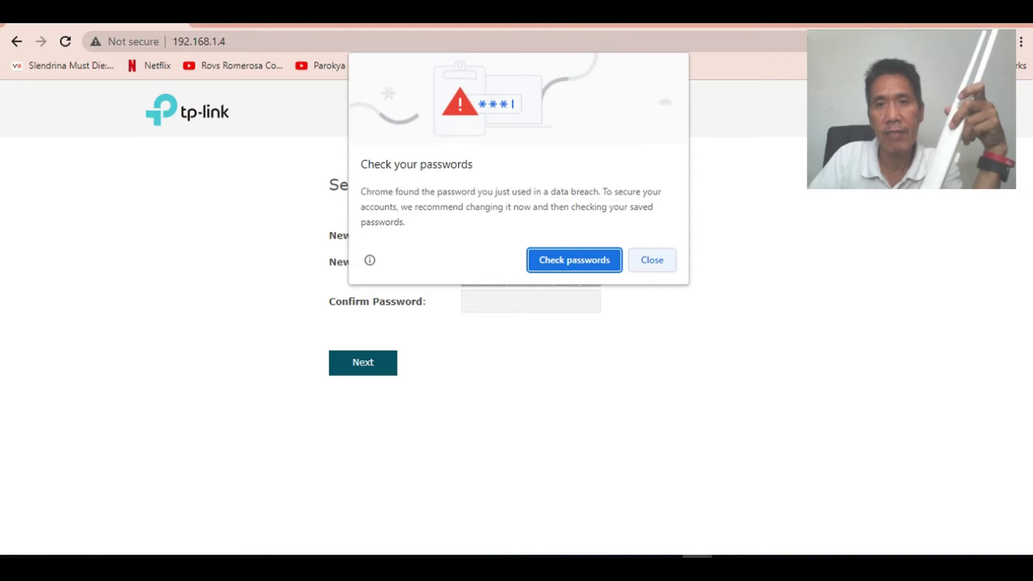
Dismiss Chrome's password prompts and enter admin as the new account username
key("Escape")
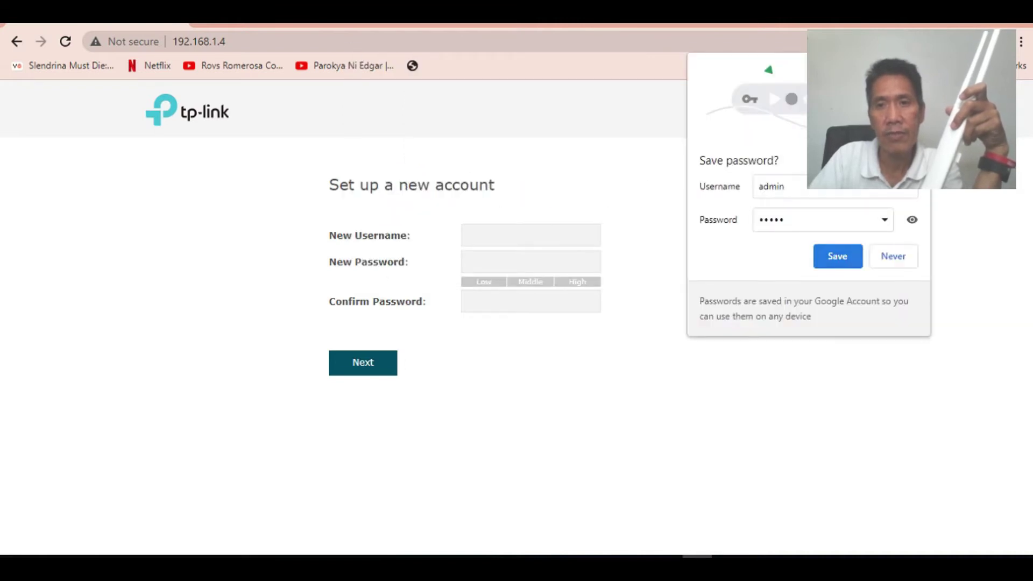
key("Return")
left_click(530, 235)
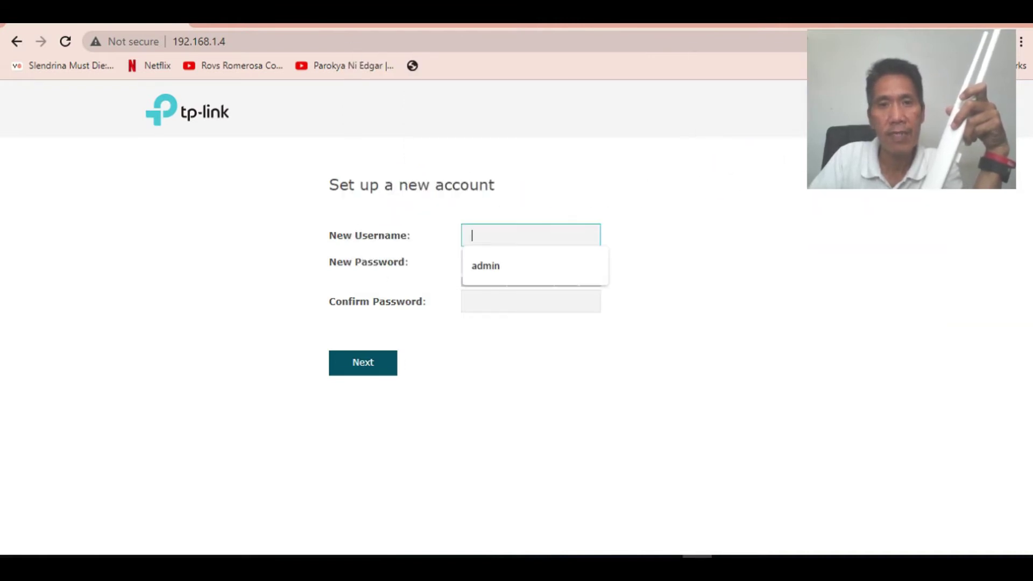
key("Down")
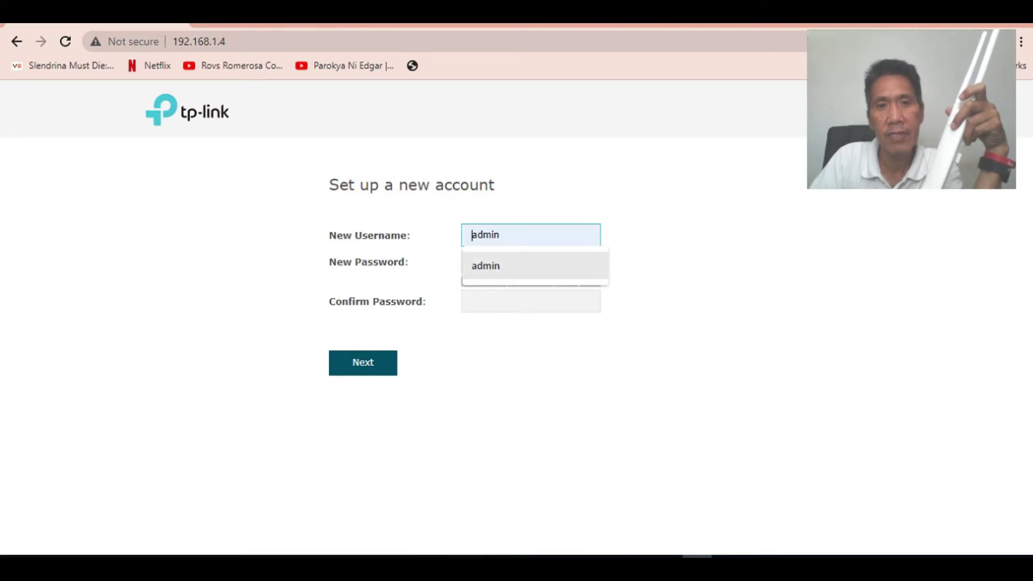
key("Return")
key("Tab")
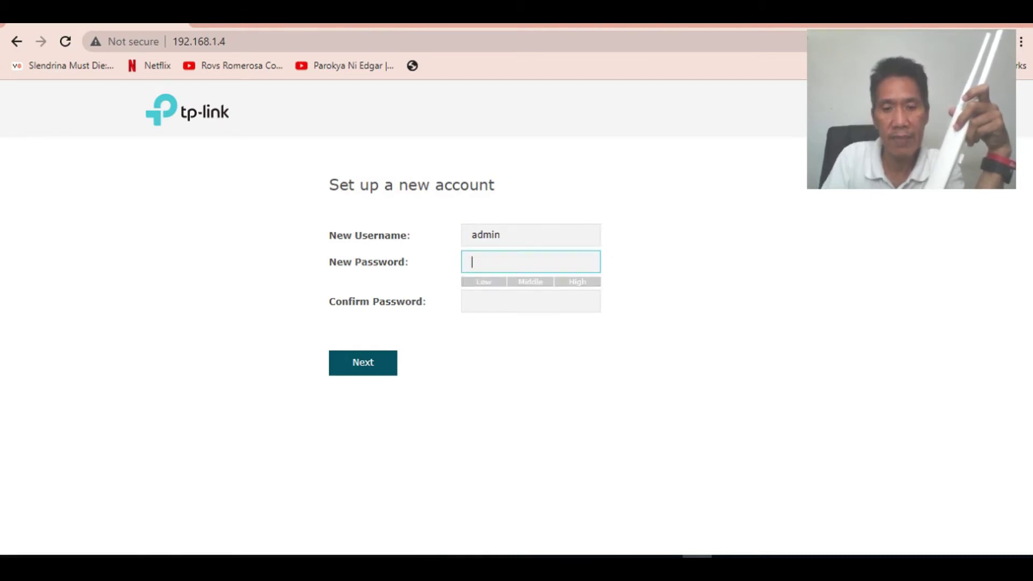
Enter and confirm the new account password, then submit the account
type("•")
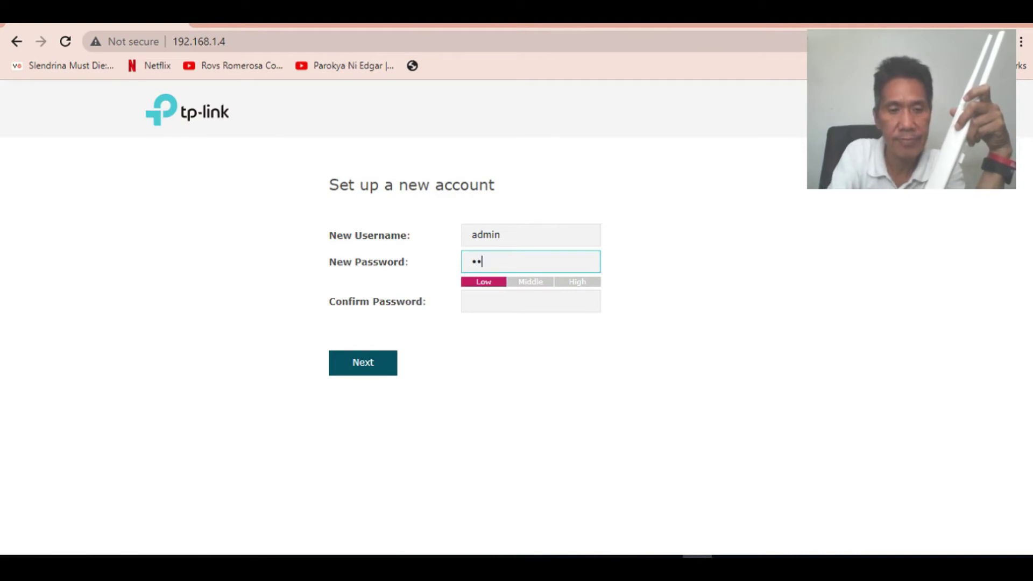
type("••")
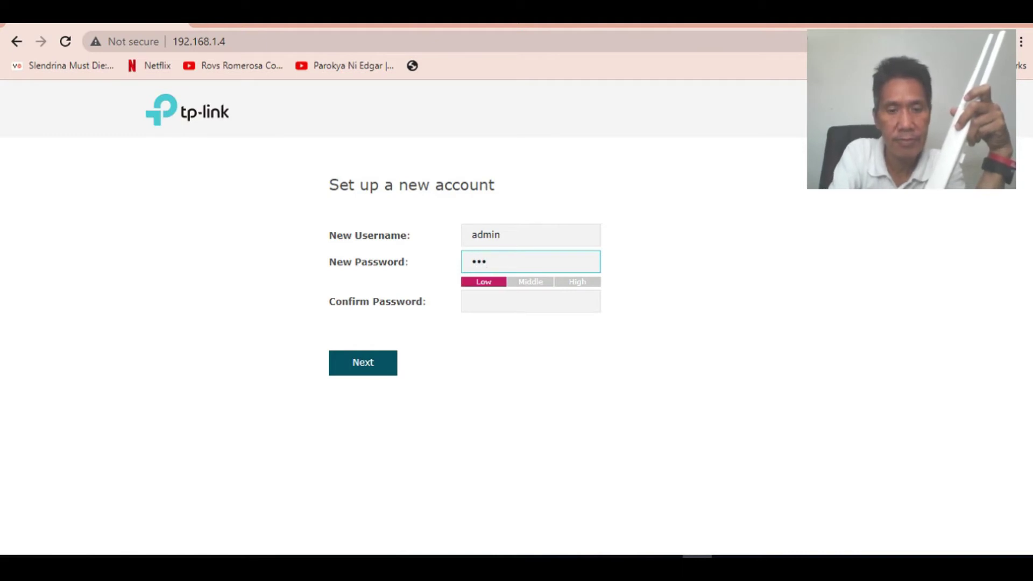
type("•")
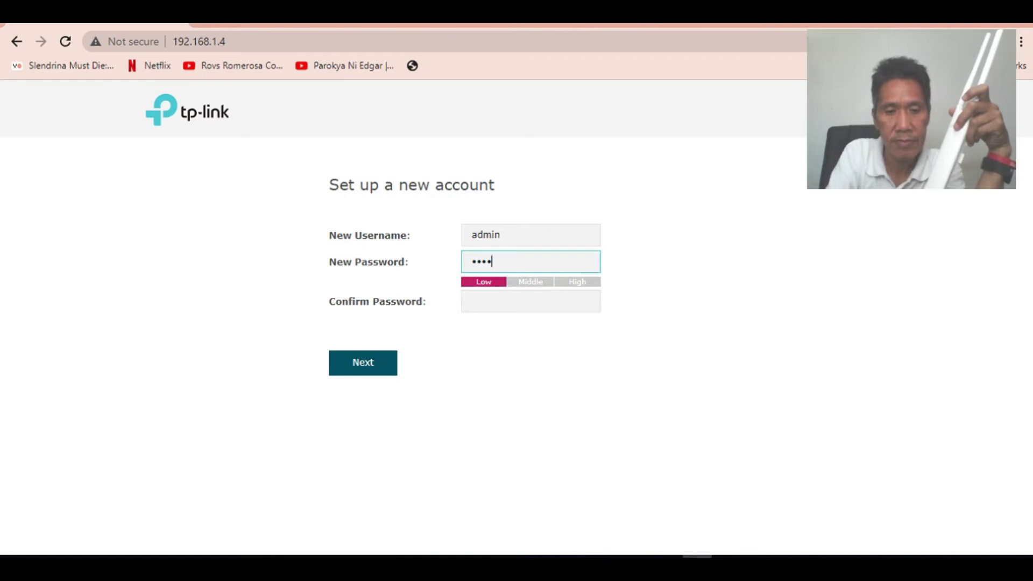
key("BackSpace")
key("BackSpace")
key("BackSpace")
key("BackSpace")
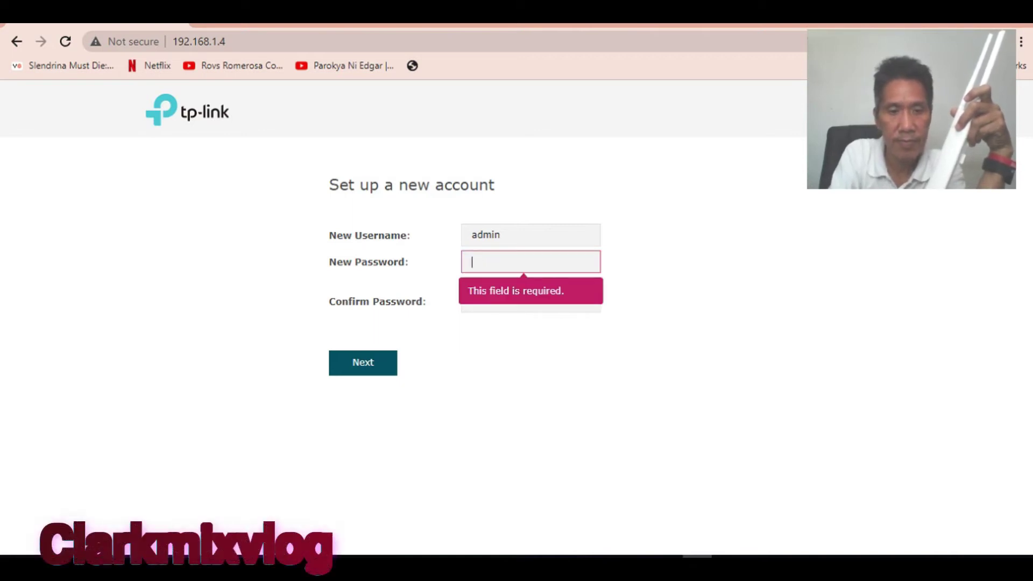
type("•••••")
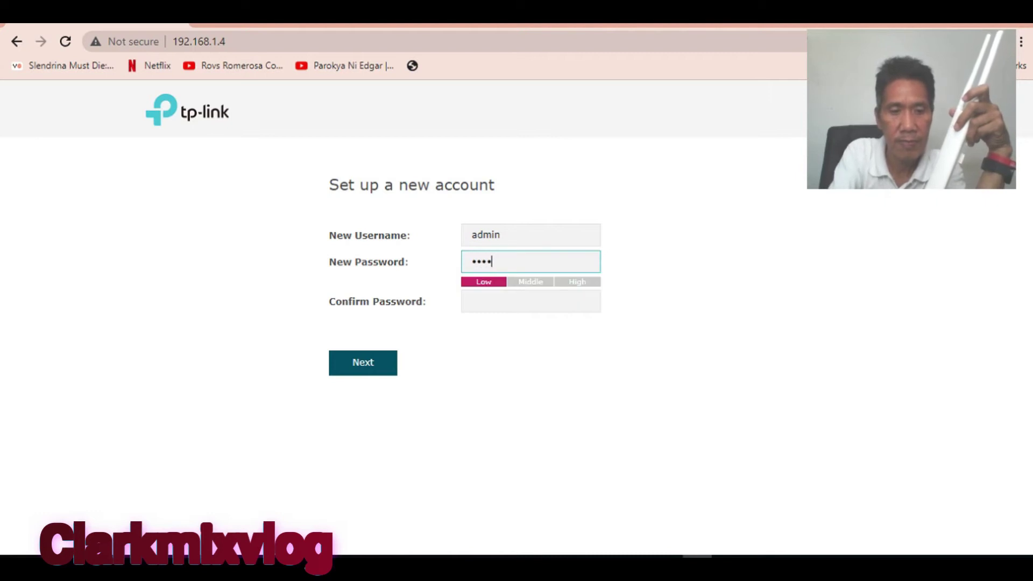
type("••••")
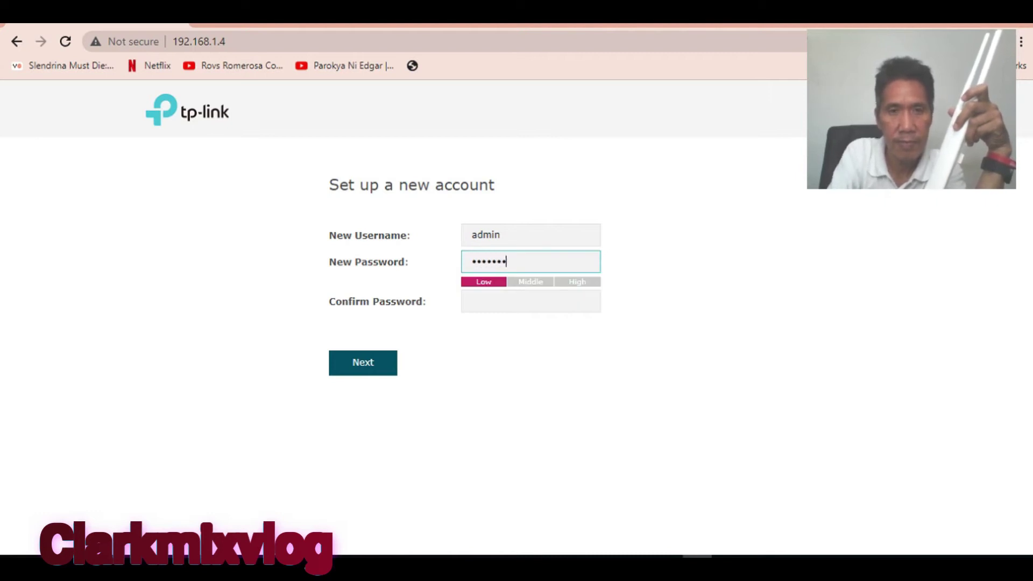
left_click(530, 302)
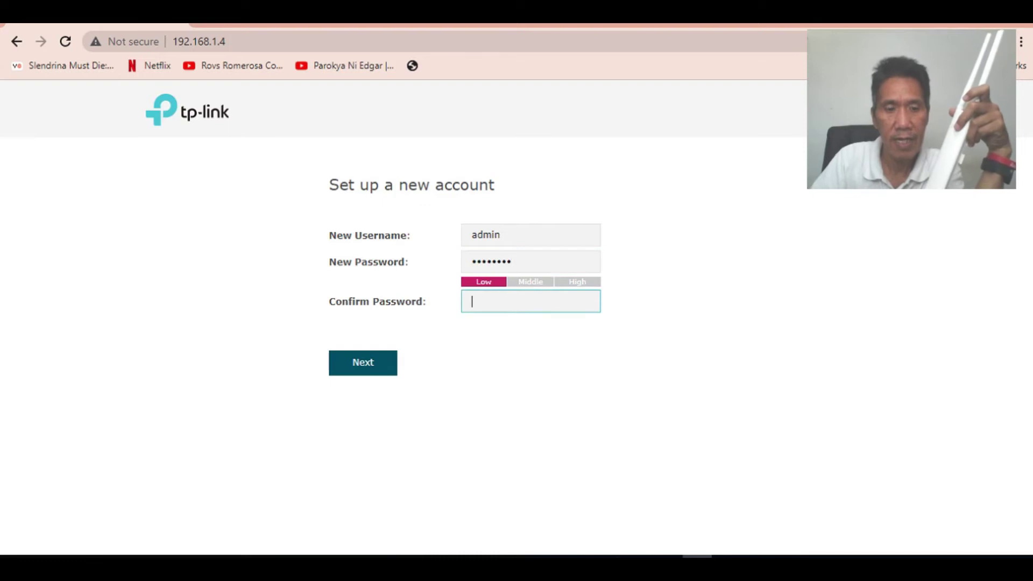
type("••••")
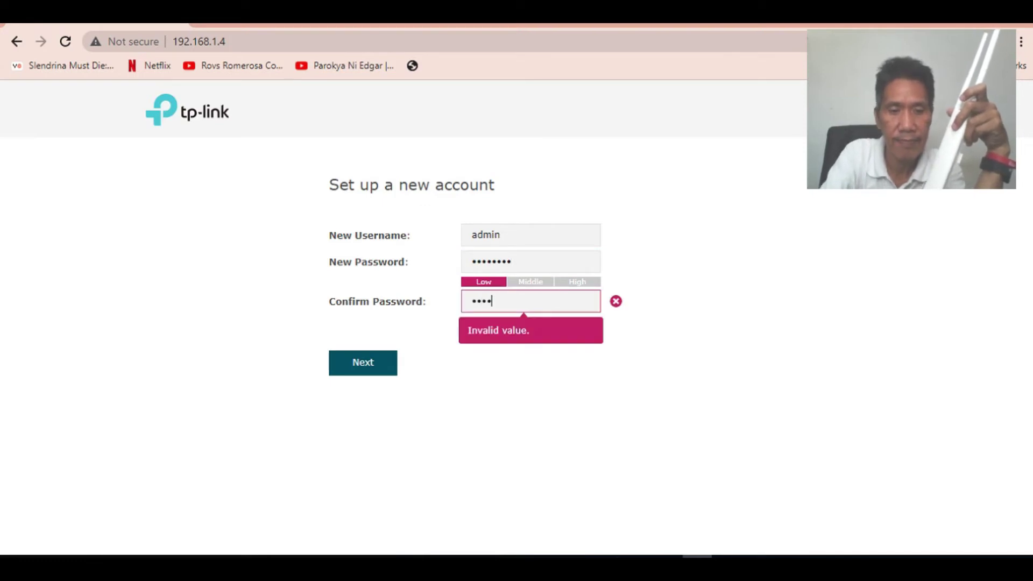
type("•••••")
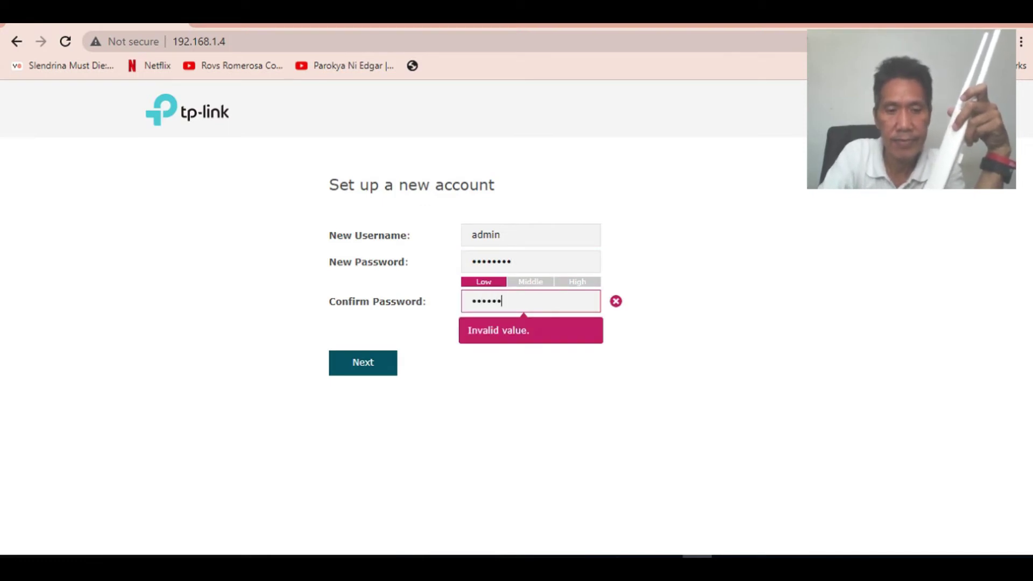
key("Return")
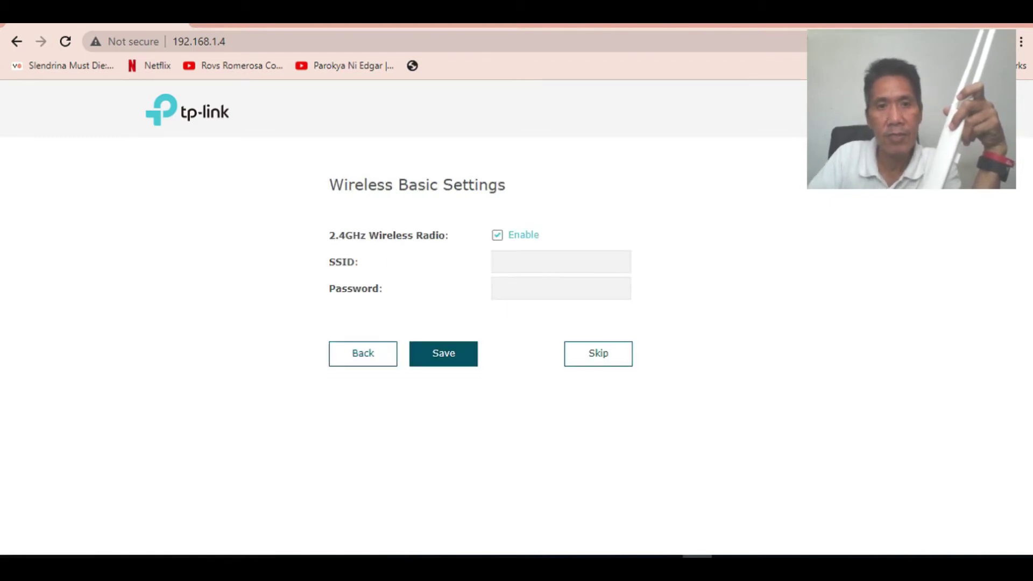
Set the 2.4GHz SSID to 'vendo', fill the wireless password from autofill, and save
left_click(560, 261)
key("Down")
key("Return")
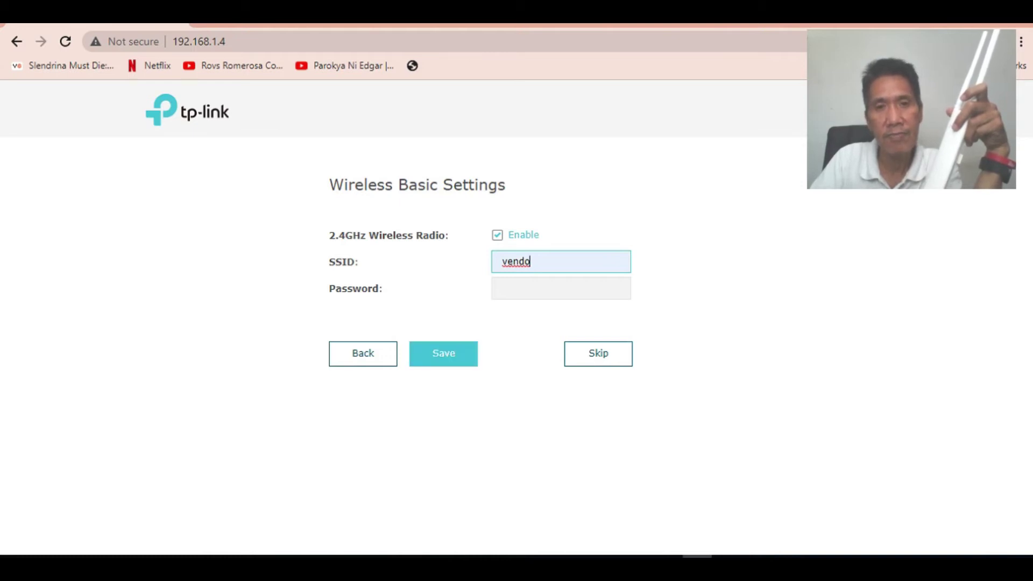
left_click(561, 288)
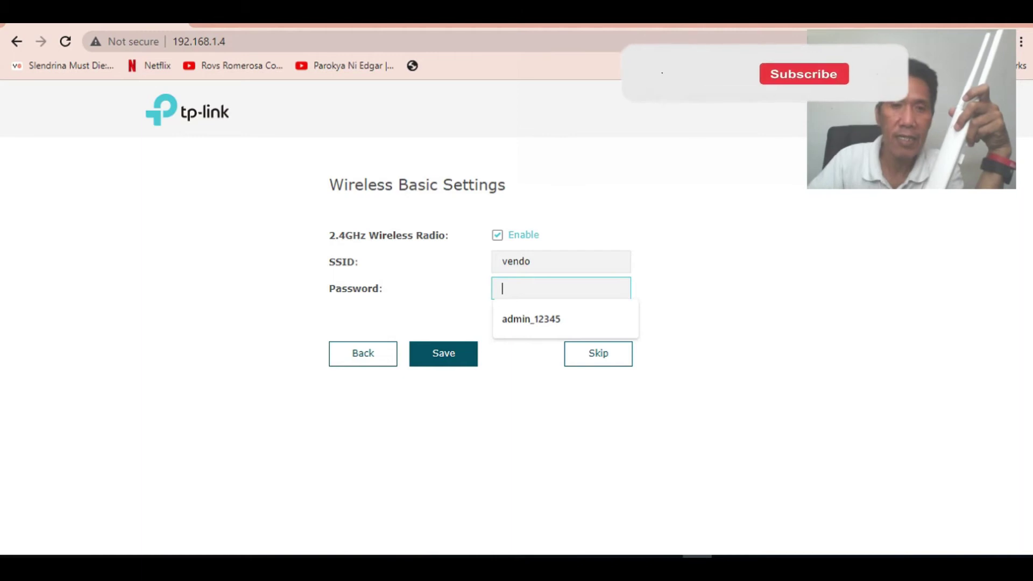
key("Down")
key("Return")
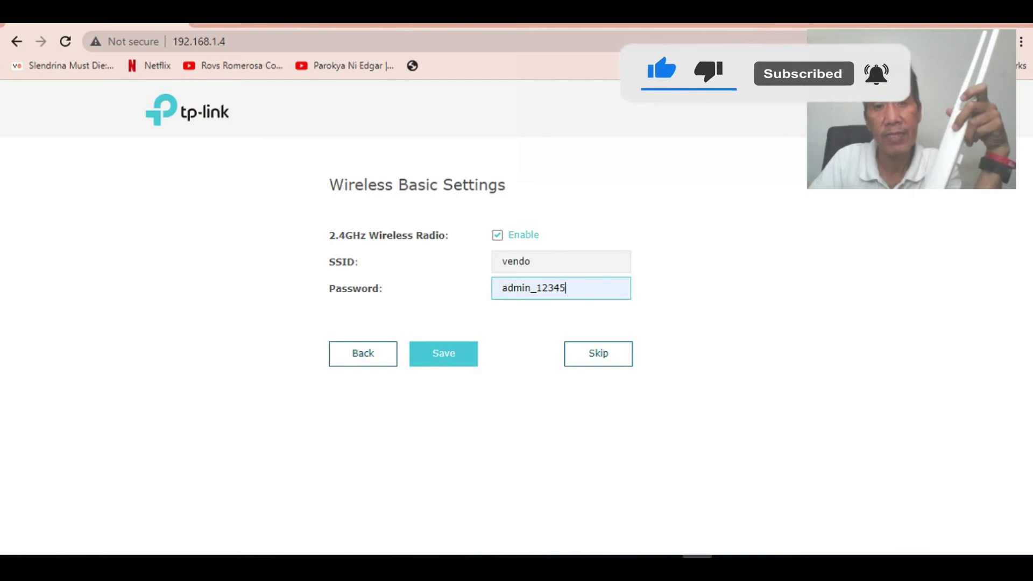
key("Return")
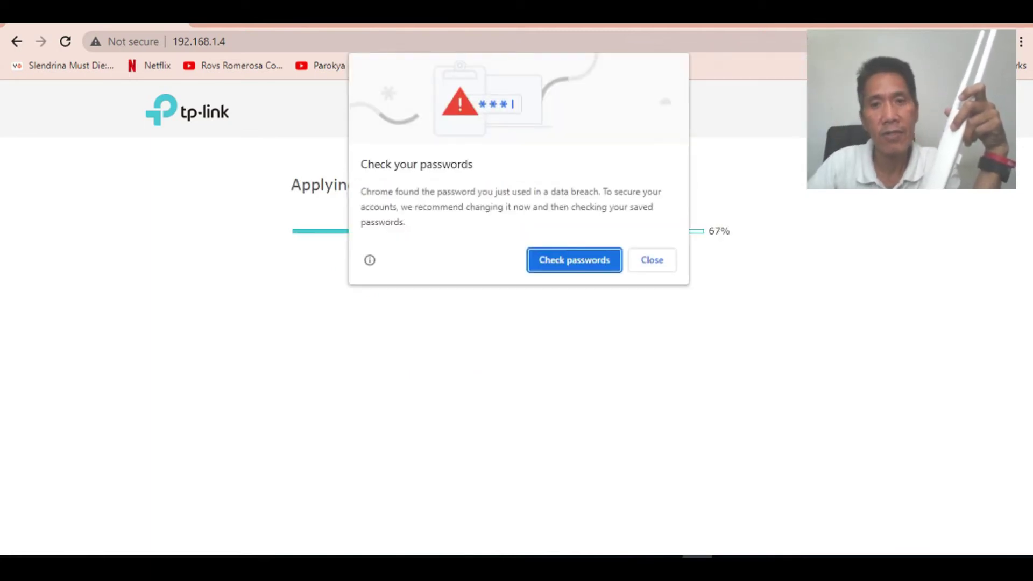
Dismiss Chrome's popups, tick 'I have connected to the new wireless network', and finish setup
left_click(652, 260)
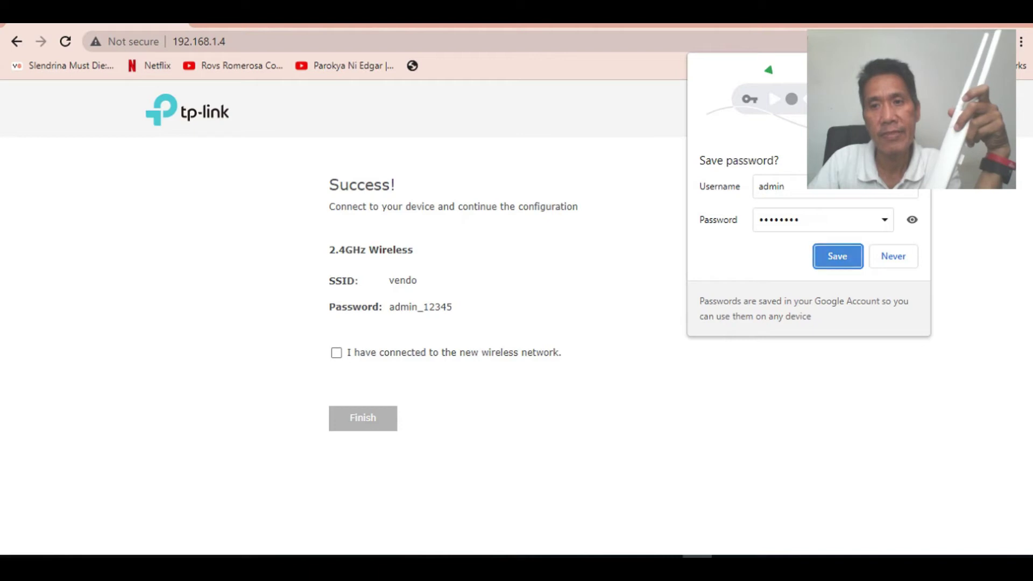
key("Return")
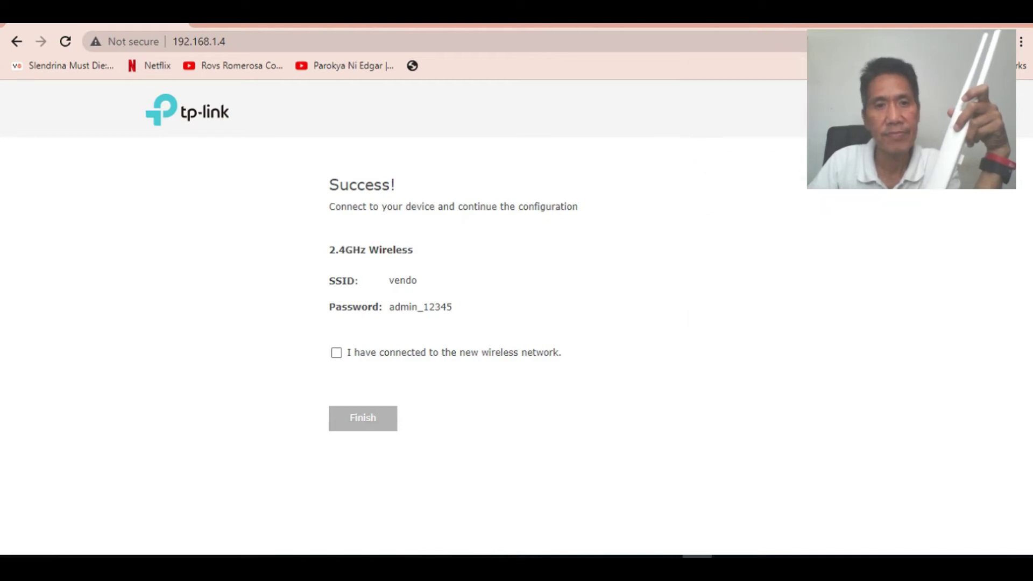
key("Tab")
key("space")
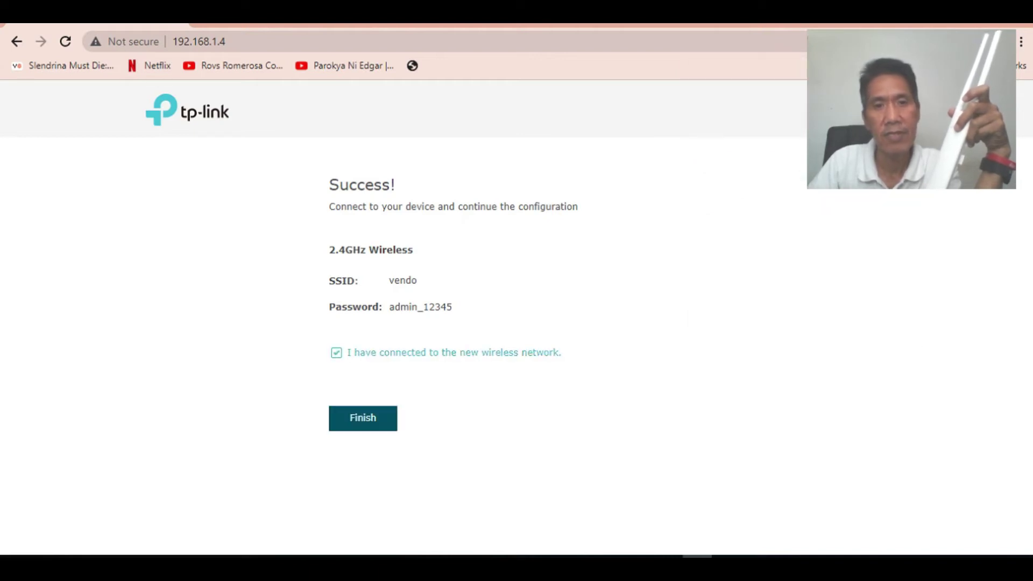
key("Tab")
key("Return")
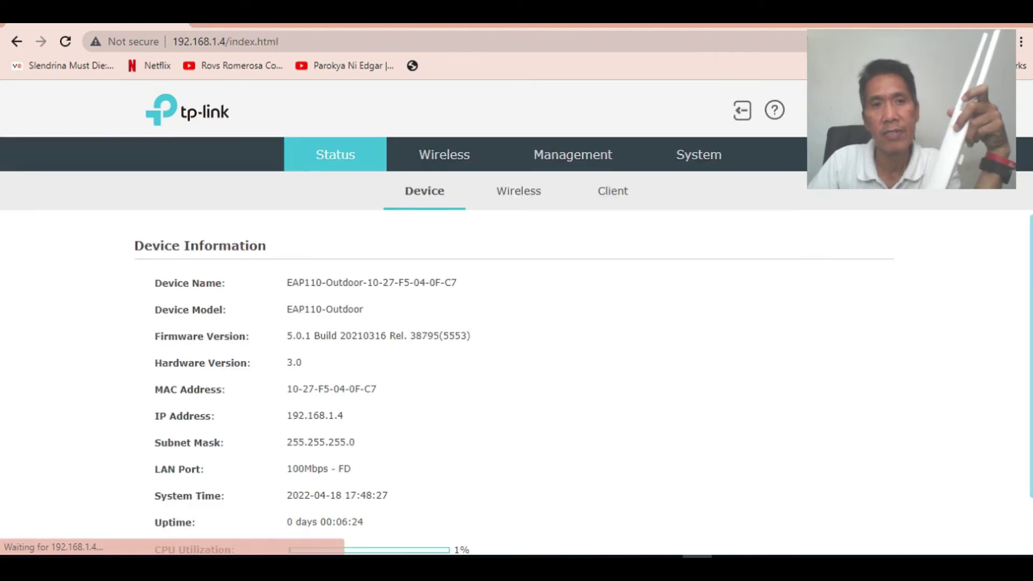
Check that the vendo SSID is listed, then go to the Wireless settings page
scroll(584, 384, "down", 1)
scroll(583, 385, "down", 1)
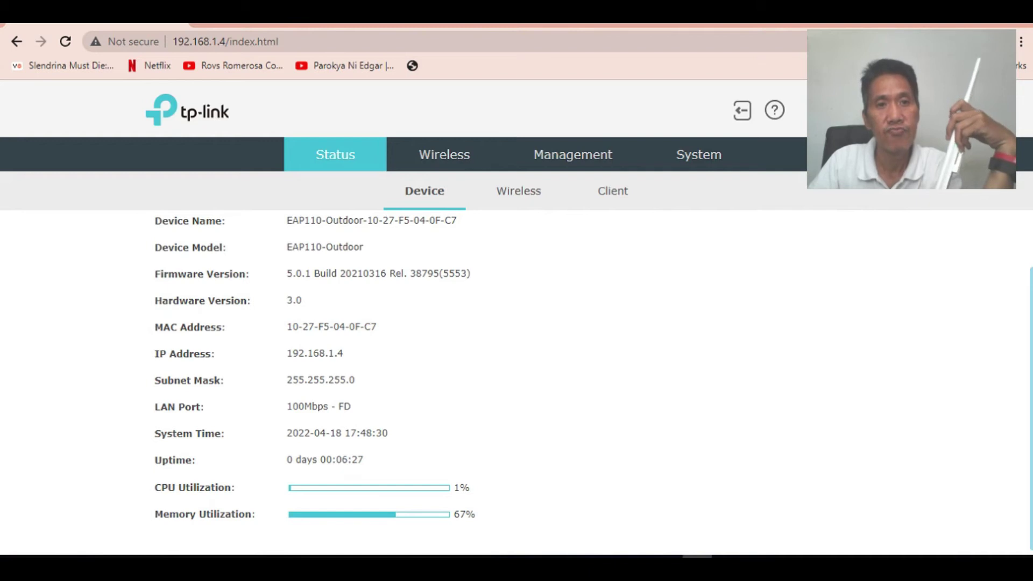
scroll(516, 377, "up", 1)
left_click(444, 155)
left_click(336, 154)
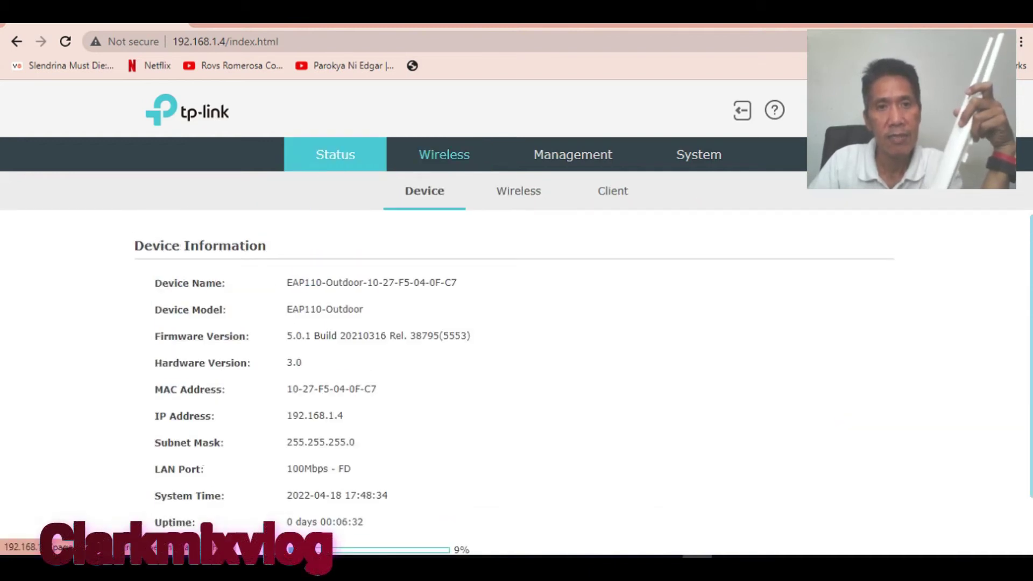
left_click(444, 155)
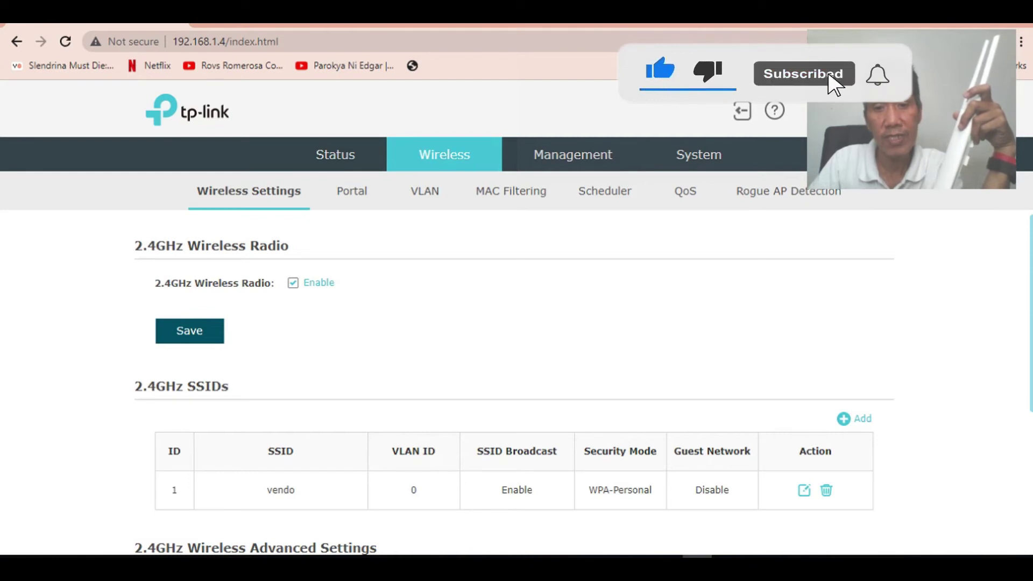
Save the 2.4GHz advanced settings: 802.11b/g/n mixed, 20/40MHz, Auto channel, 22 dBm
scroll(514, 377, "down", 4)
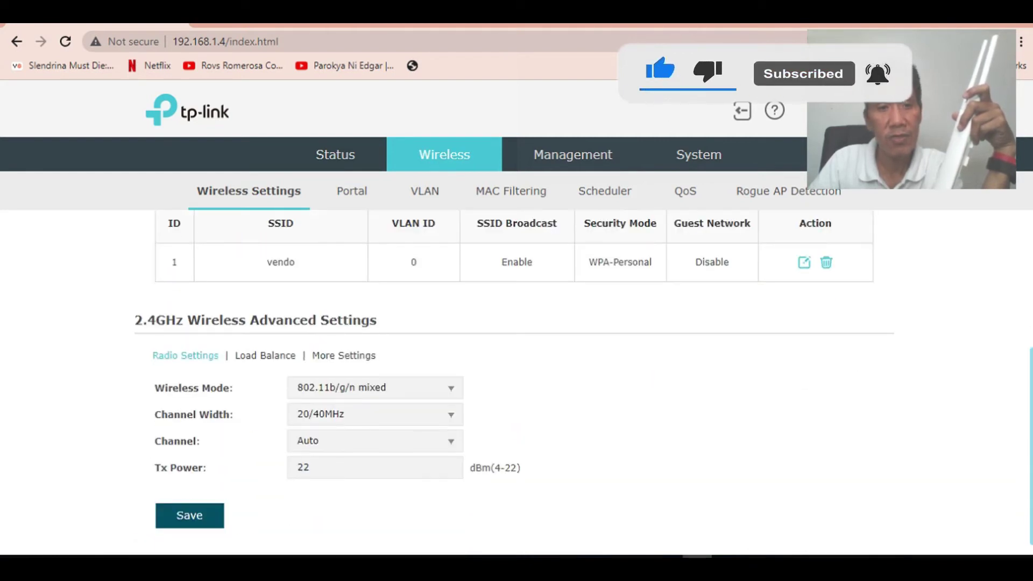
scroll(514, 376, "down", 1)
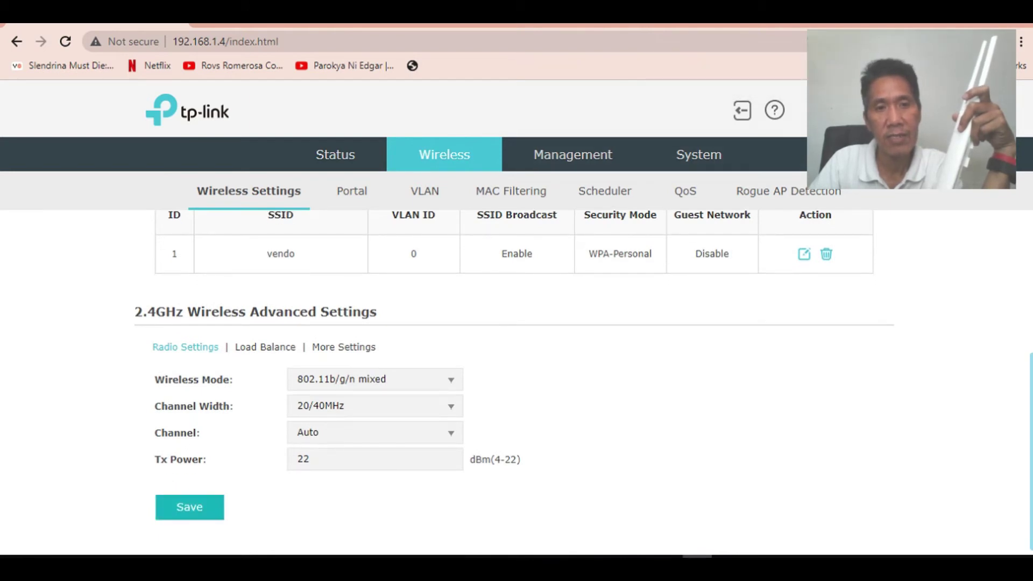
left_click(190, 507)
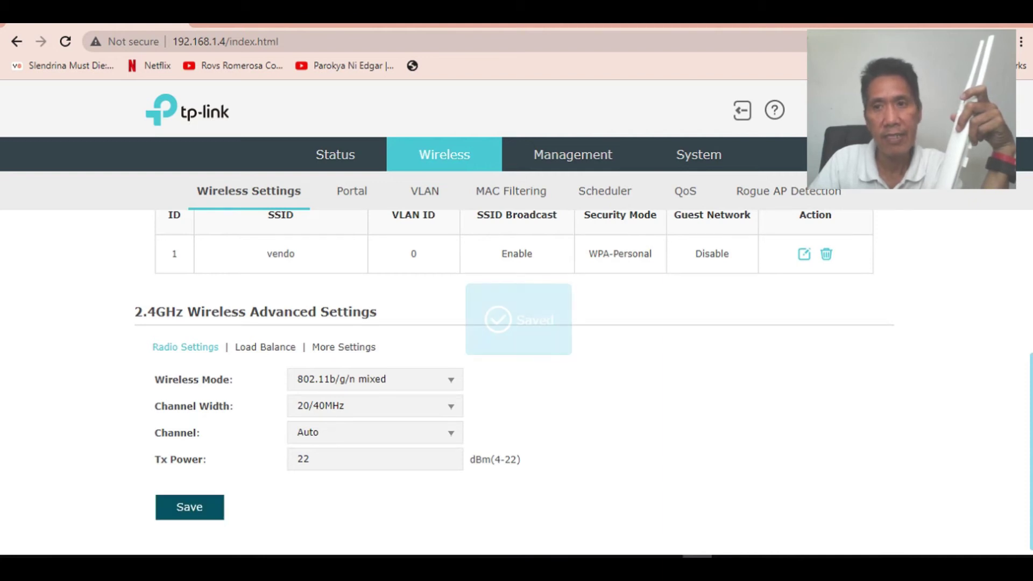
left_click(853, 558)
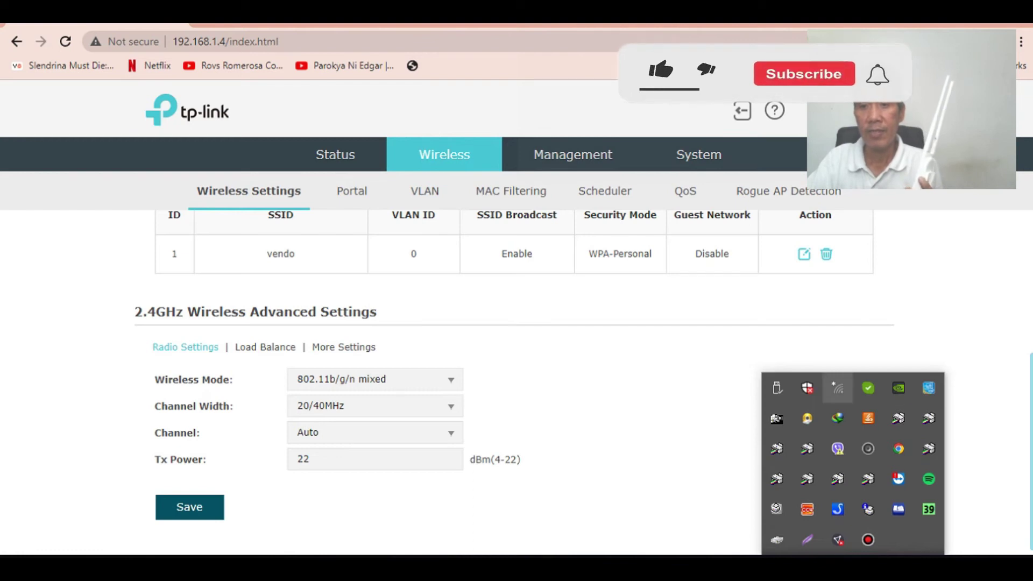
Disconnect and reconnect the laptop to the secured 'vendo' Wi-Fi network, then close the network list
left_click(838, 388)
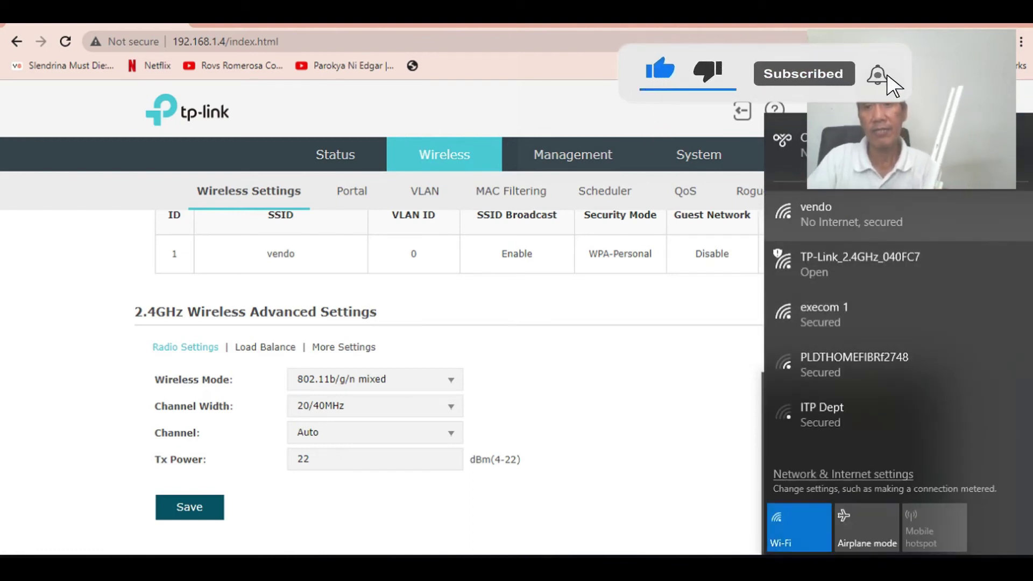
left_click(850, 214)
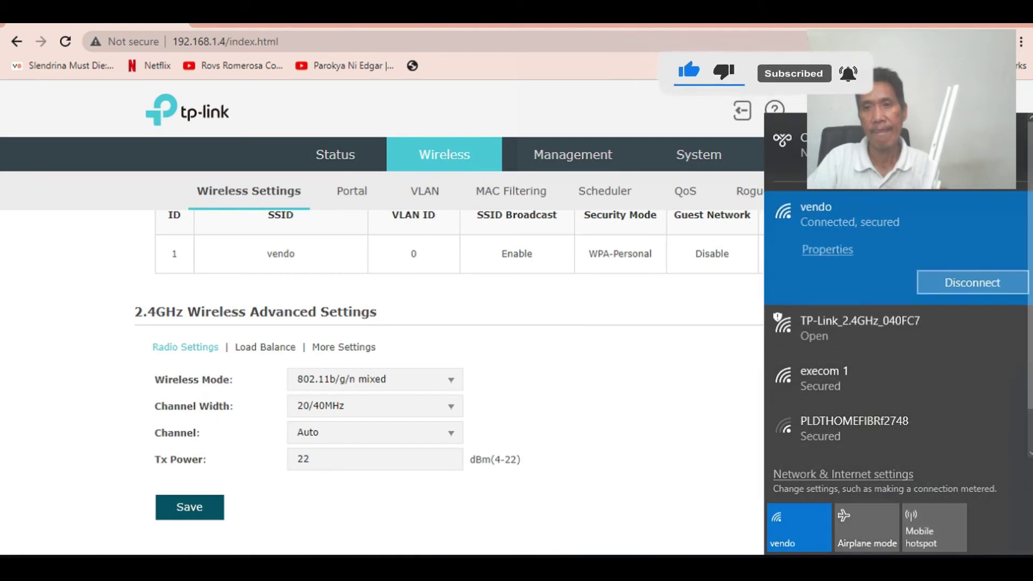
left_click(973, 282)
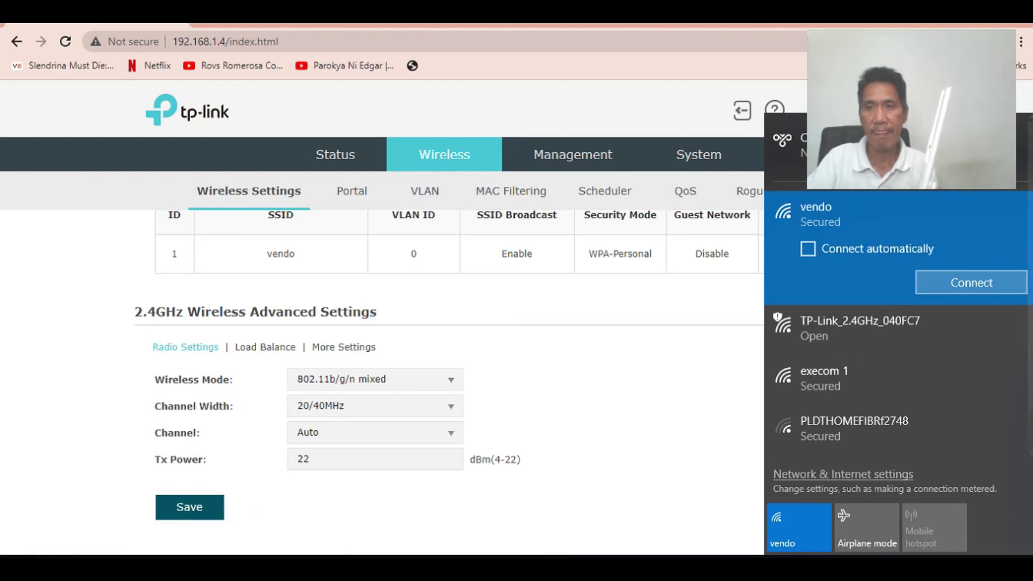
left_click(972, 283)
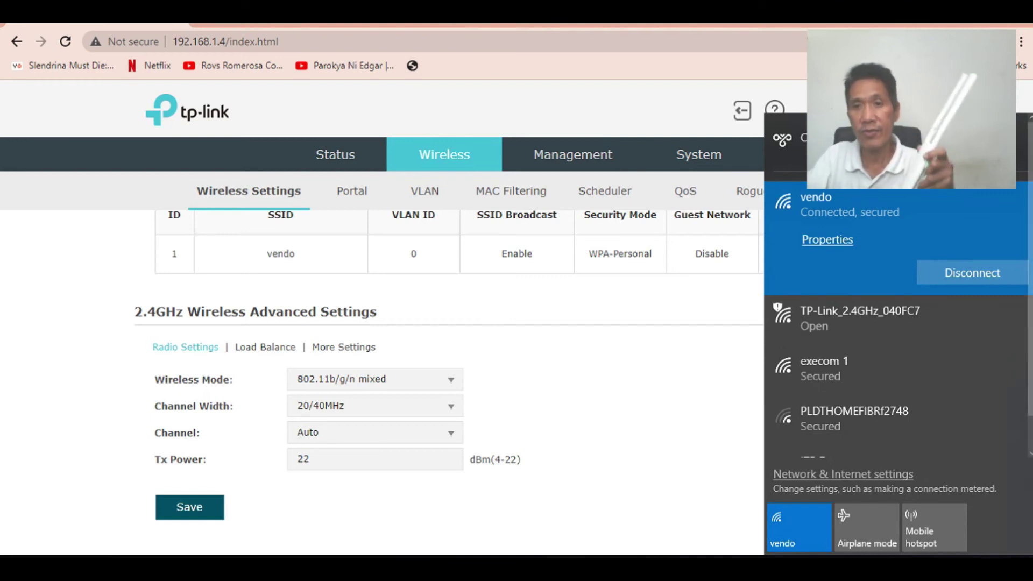
key("Escape")
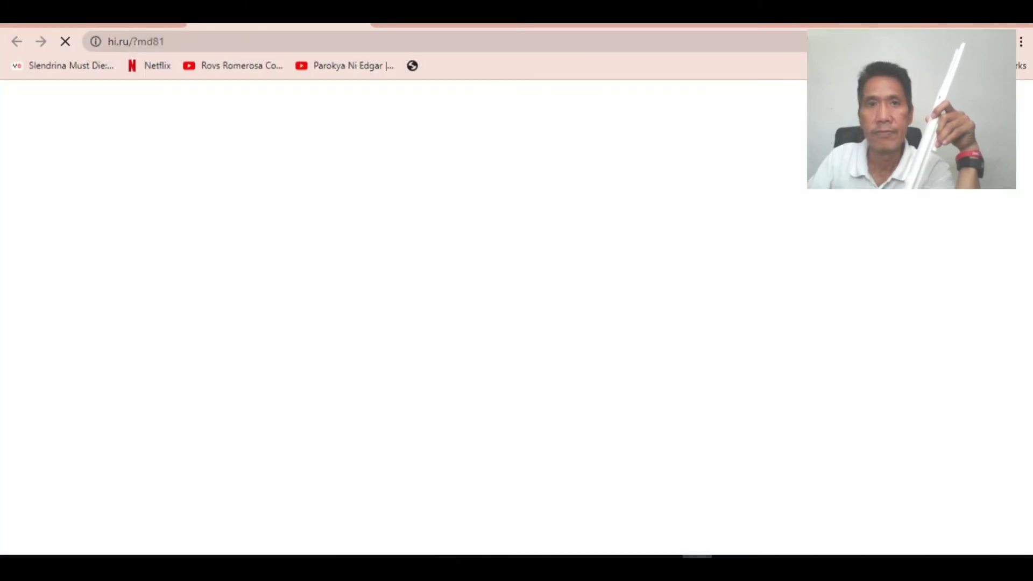
Load youtube.com in Chrome to test internet access over 'vendo'
left_click(165, 42)
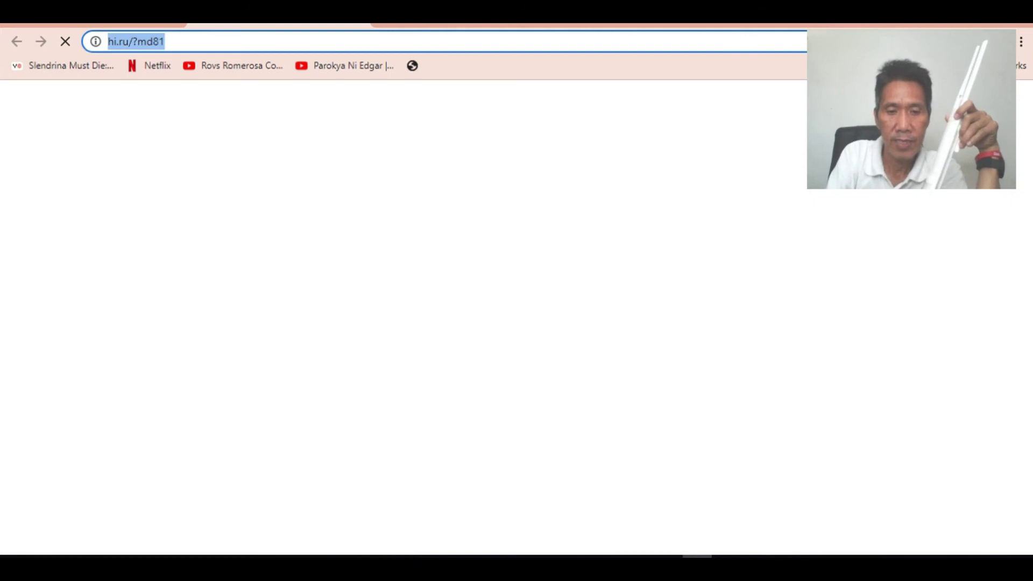
type("you")
key("Return")
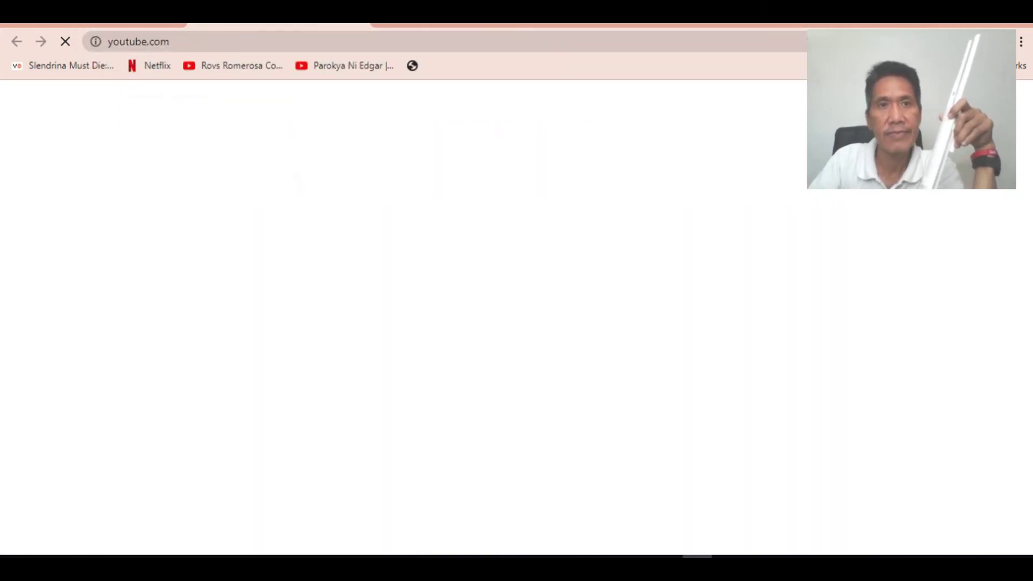
key("ctrl+l")
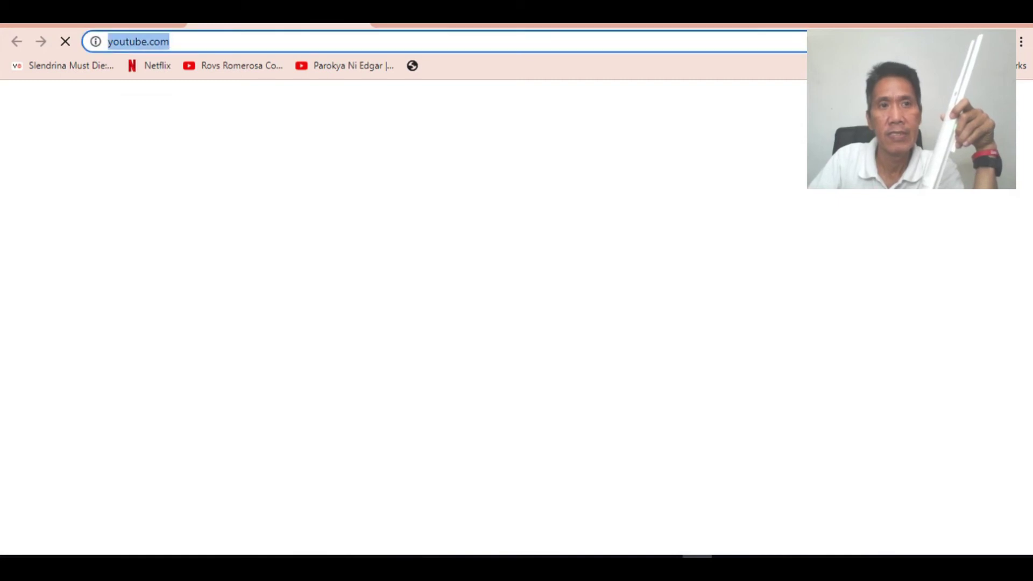